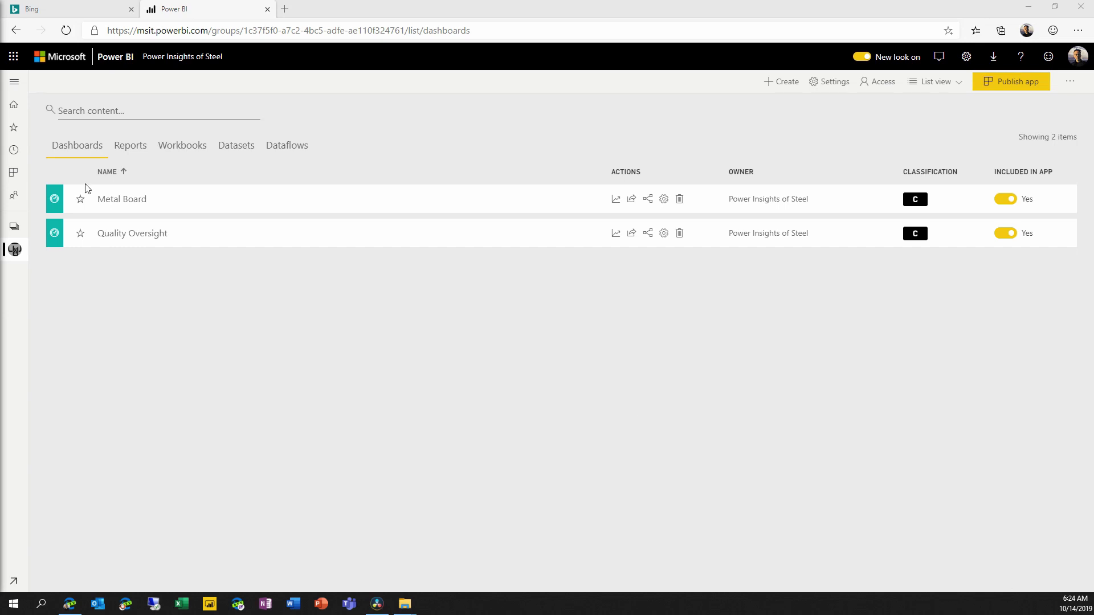
Review the workspace's Reports and Datasets, then list its six Dataflows, including Data Model and Metal Archives Dimensions.
left_click(130, 146)
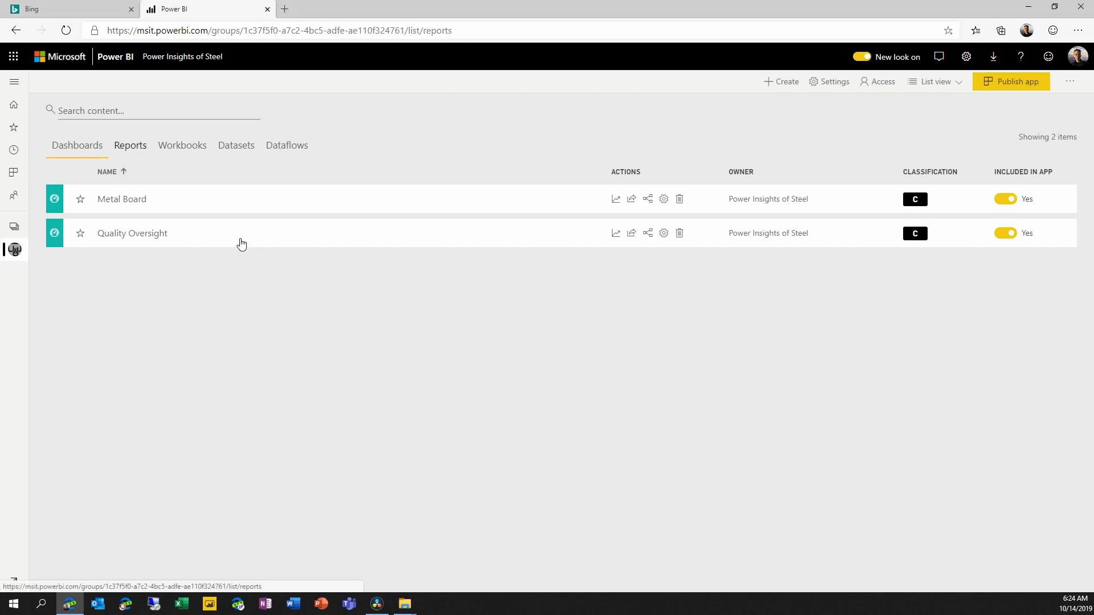
left_click(237, 146)
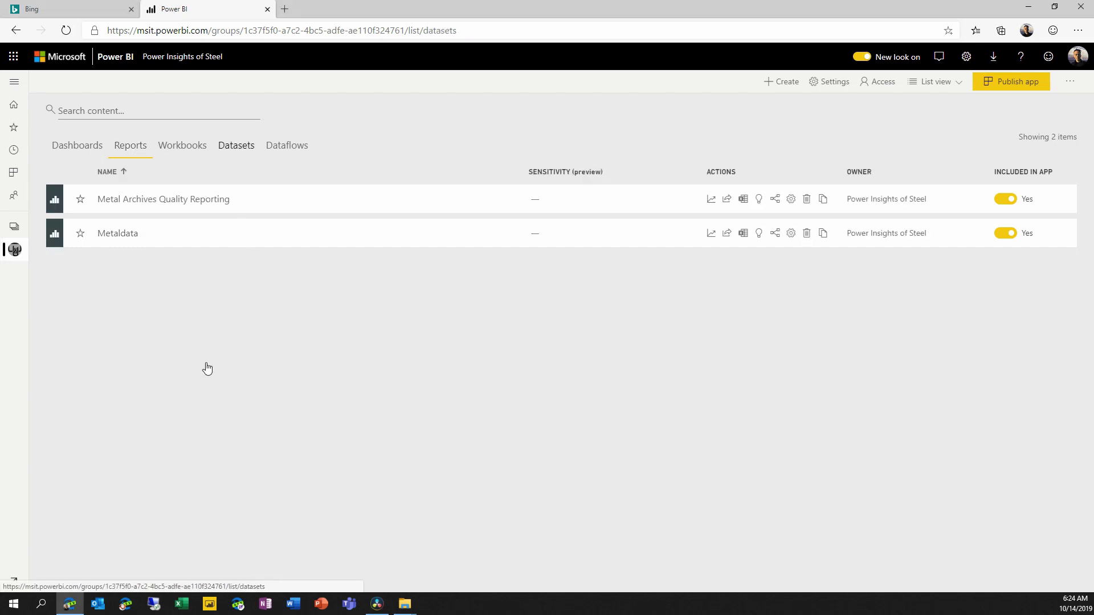
left_click(285, 154)
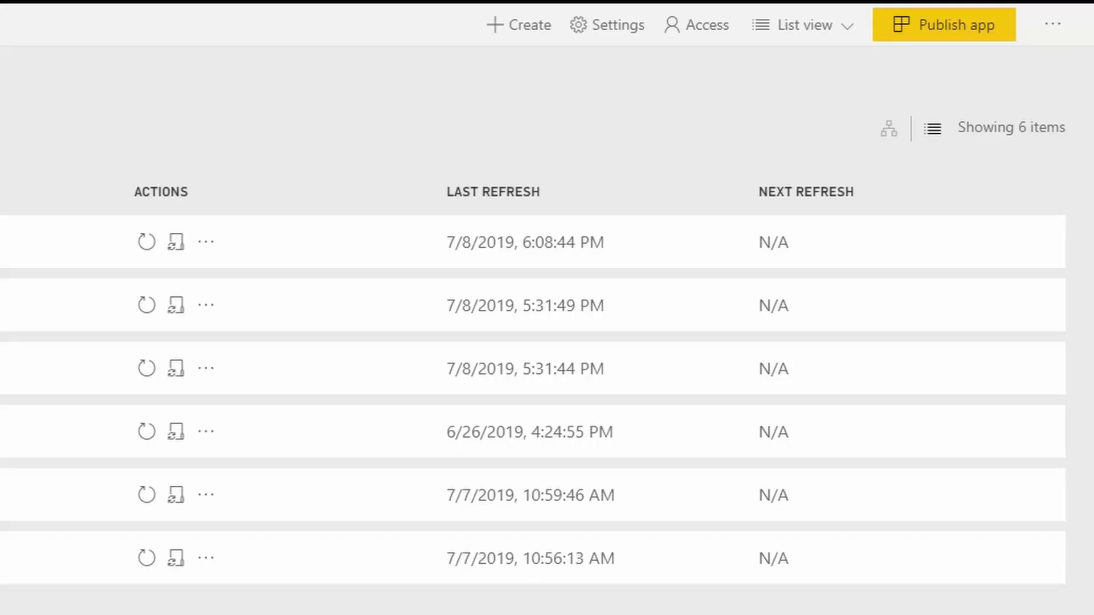
Switch the workspace from List view to Lineage view (preview).
left_click(845, 40)
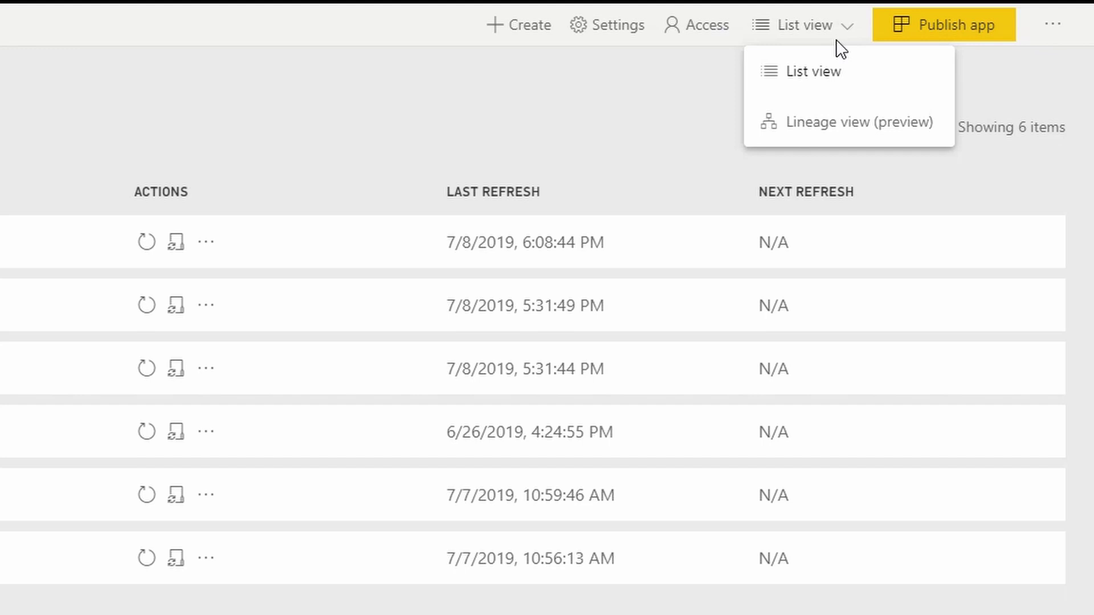
left_click(868, 129)
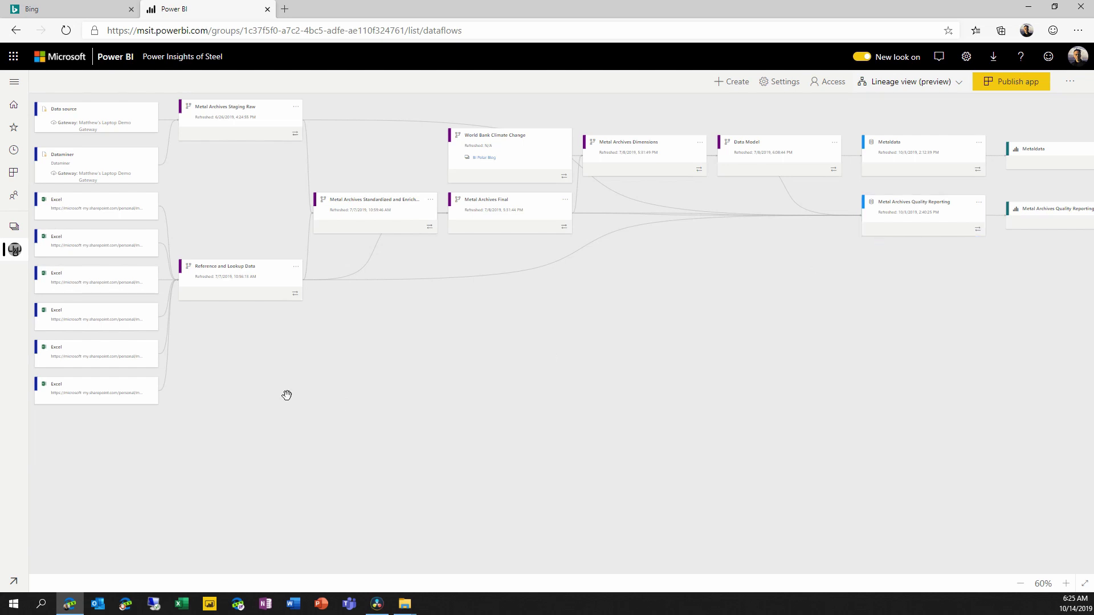
scroll(229, 359, "up", 8)
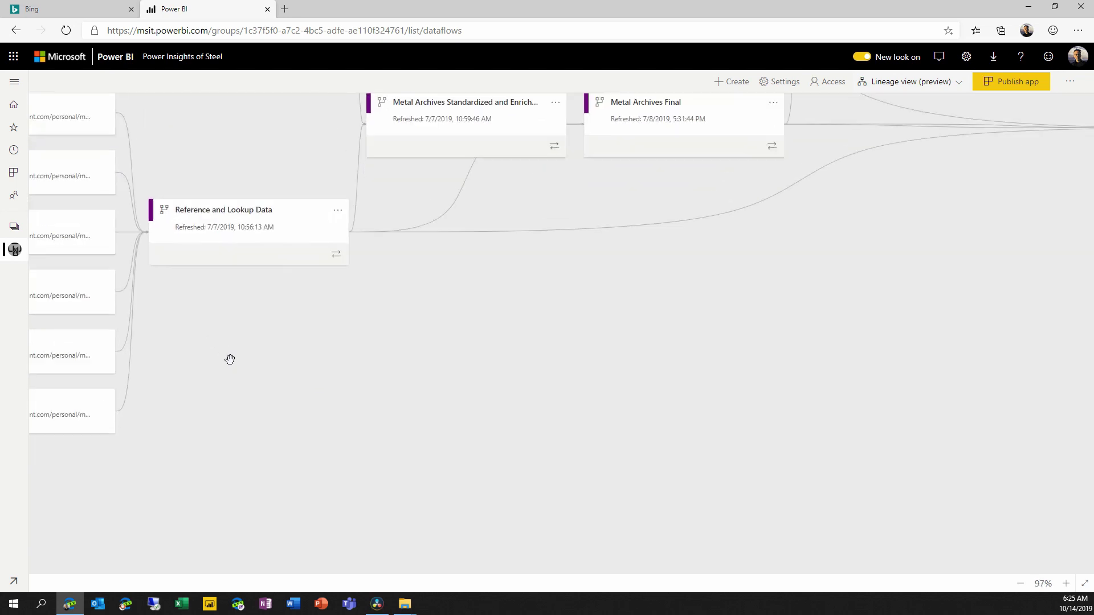
left_click_drag(340, 444, 530, 486)
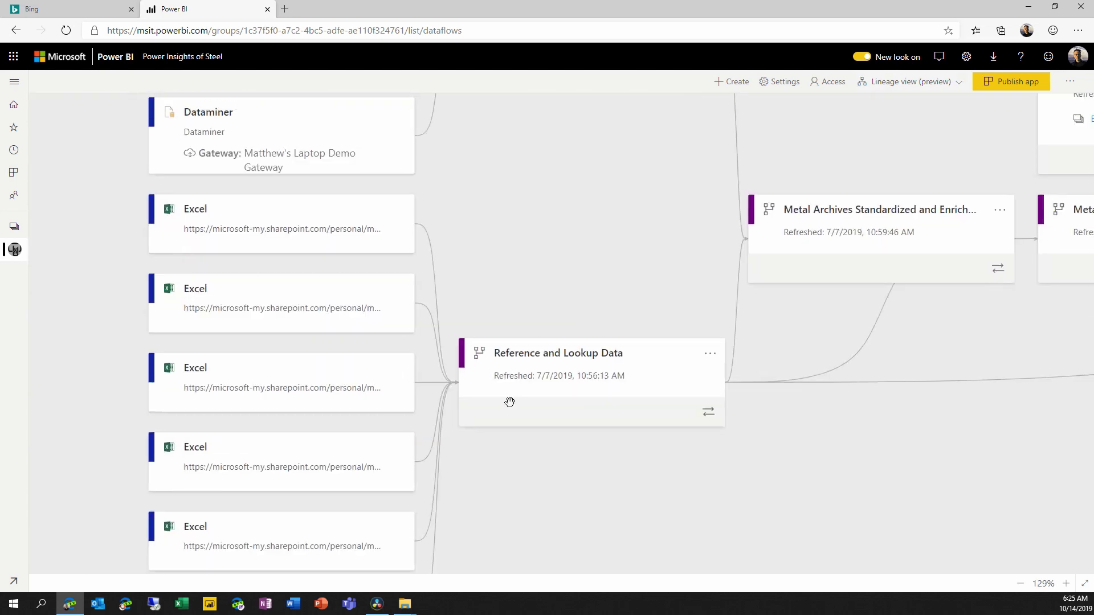
left_click_drag(530, 303, 483, 391)
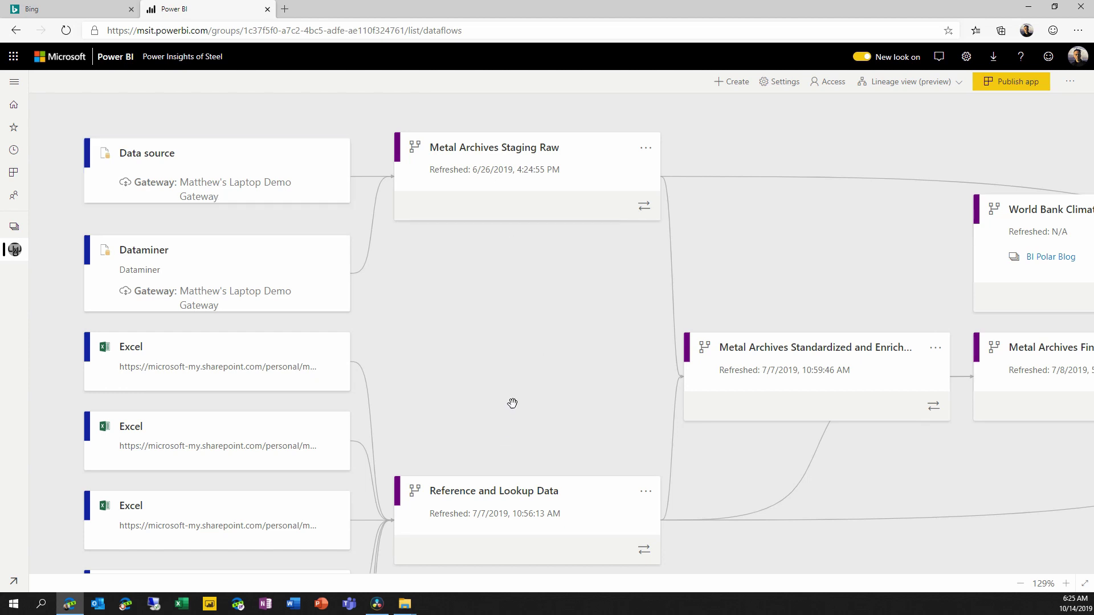
left_click_drag(510, 395, 438, 178)
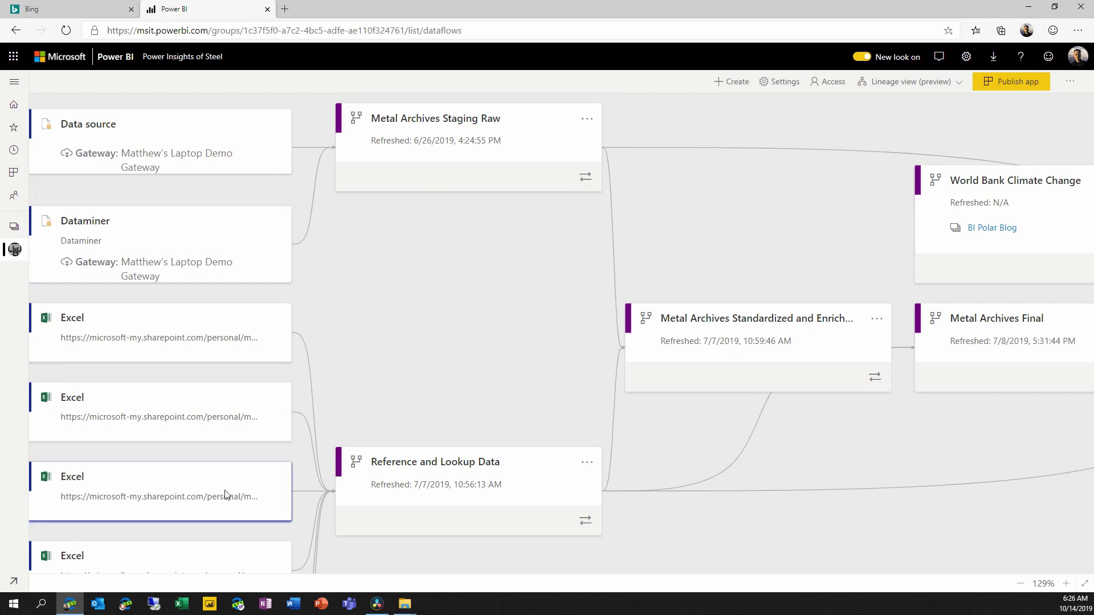
left_click_drag(535, 332, 312, 349)
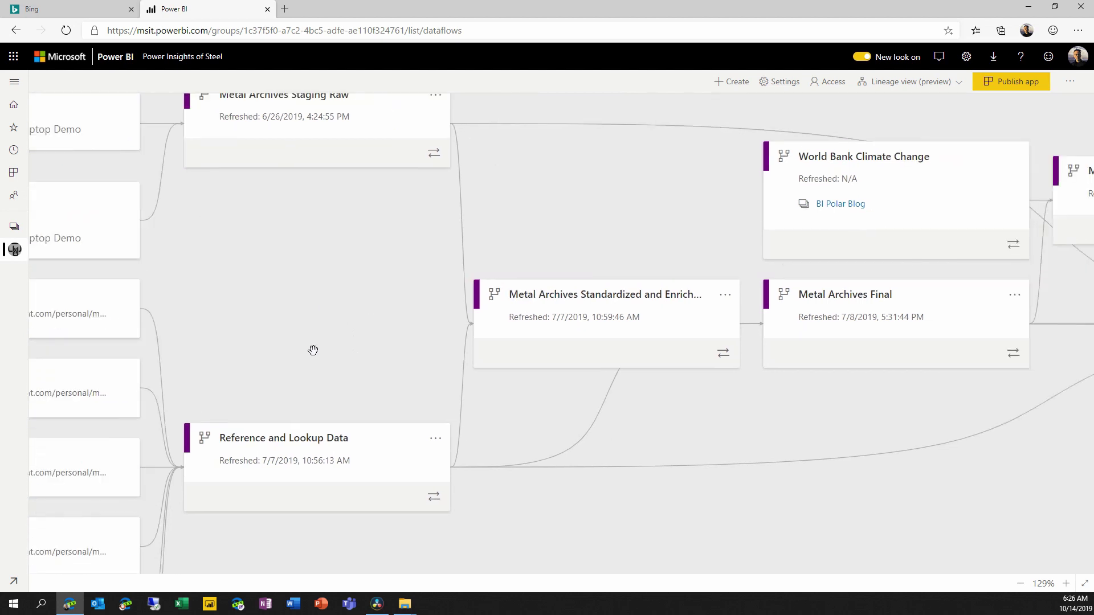
left_click_drag(661, 426, 583, 454)
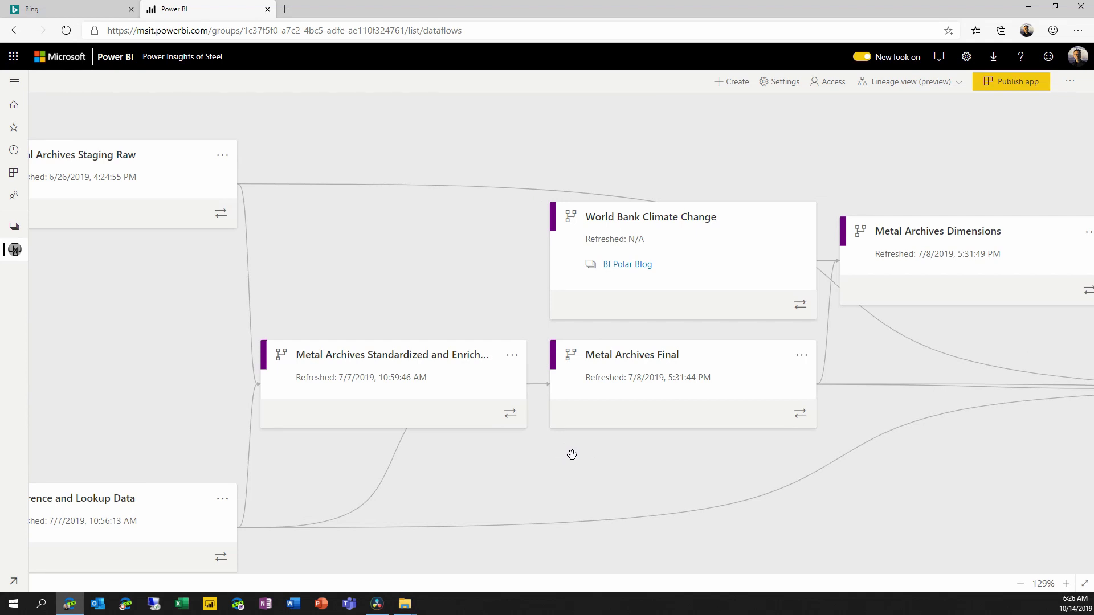
scroll(573, 453, "down", 3)
scroll(661, 534, "down", 3)
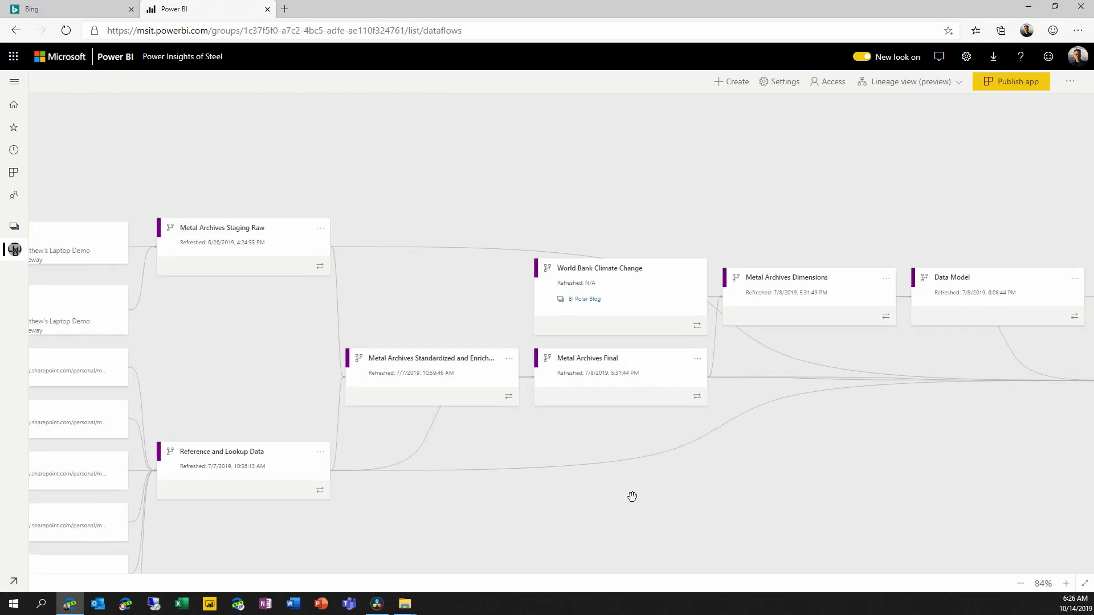
left_click_drag(528, 478, 481, 479)
left_click_drag(872, 454, 539, 467)
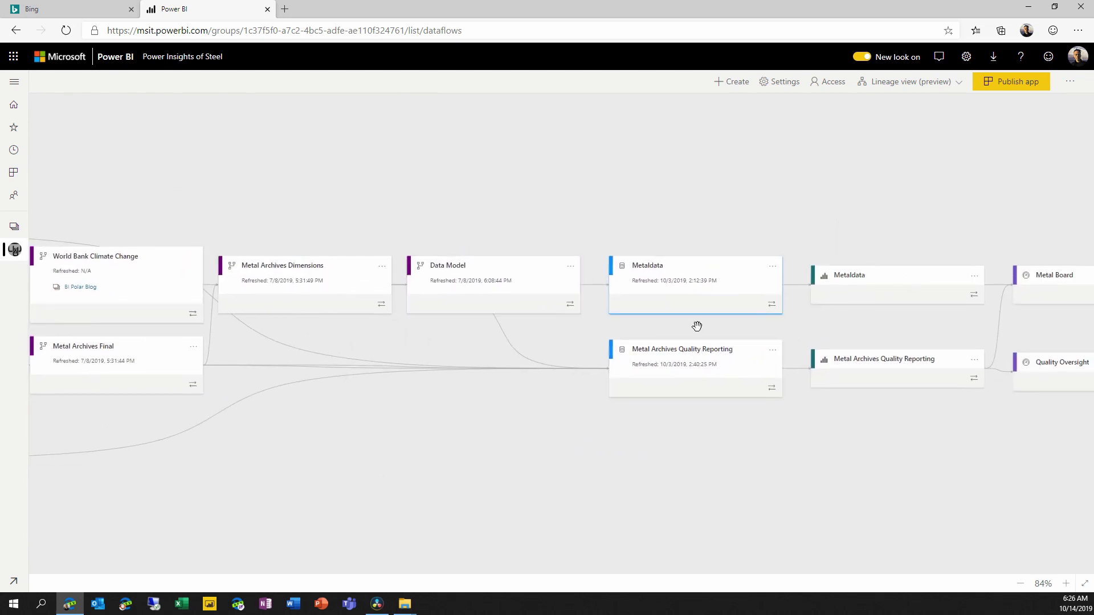
left_click_drag(932, 442, 647, 442)
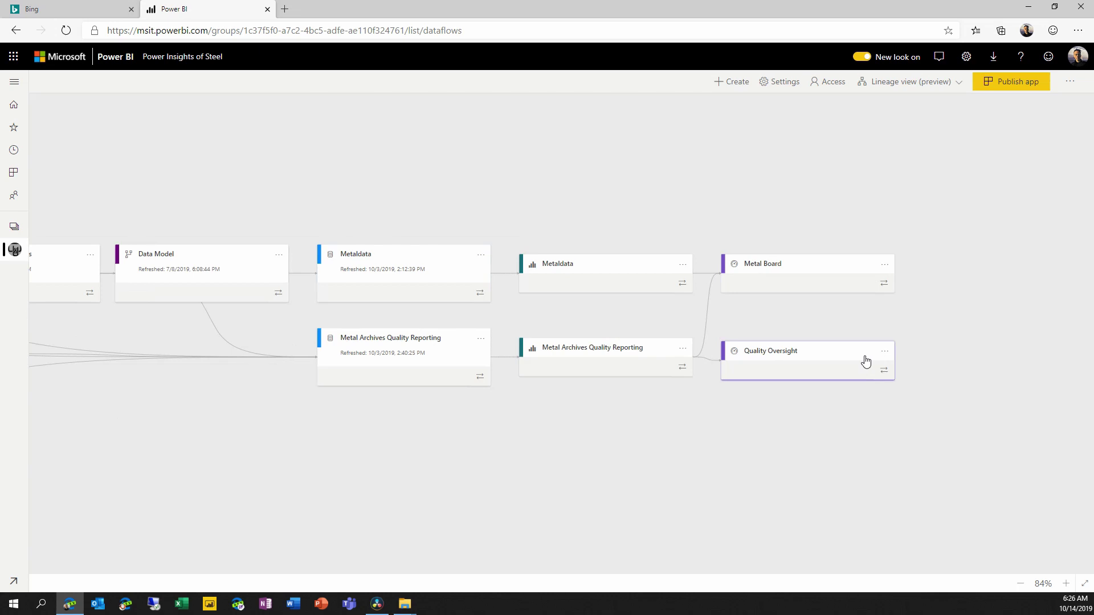
scroll(796, 445, "down", 3)
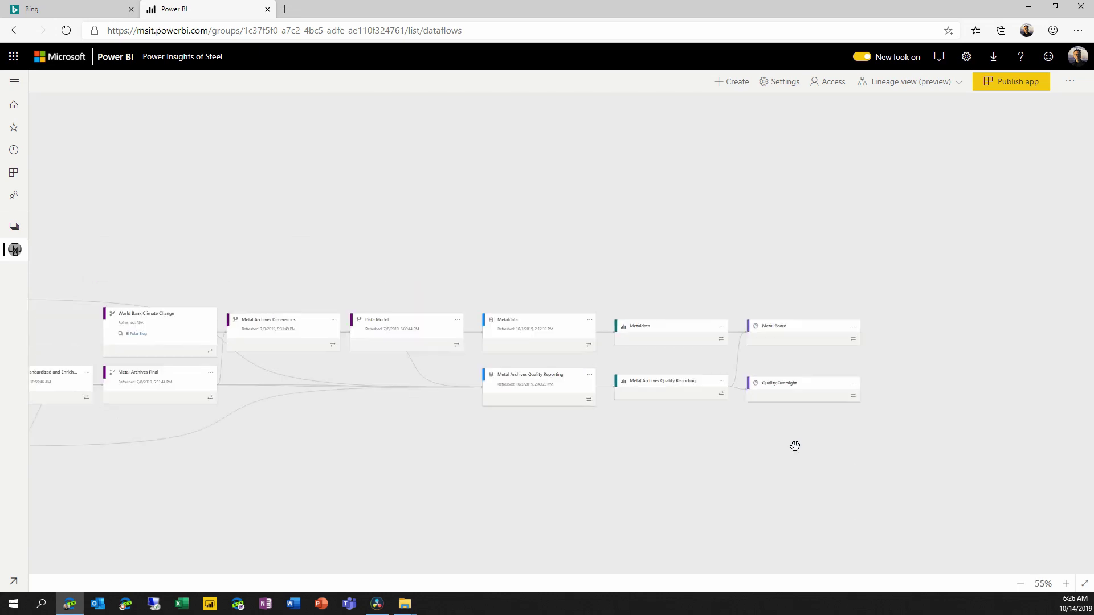
scroll(795, 446, "down", 2)
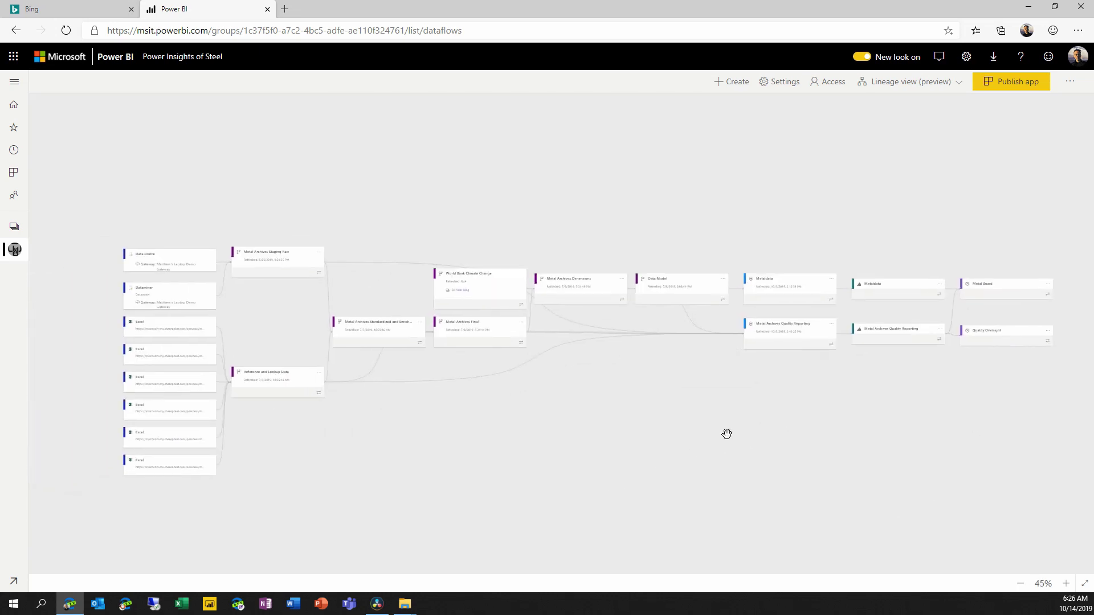
left_click_drag(726, 434, 715, 430)
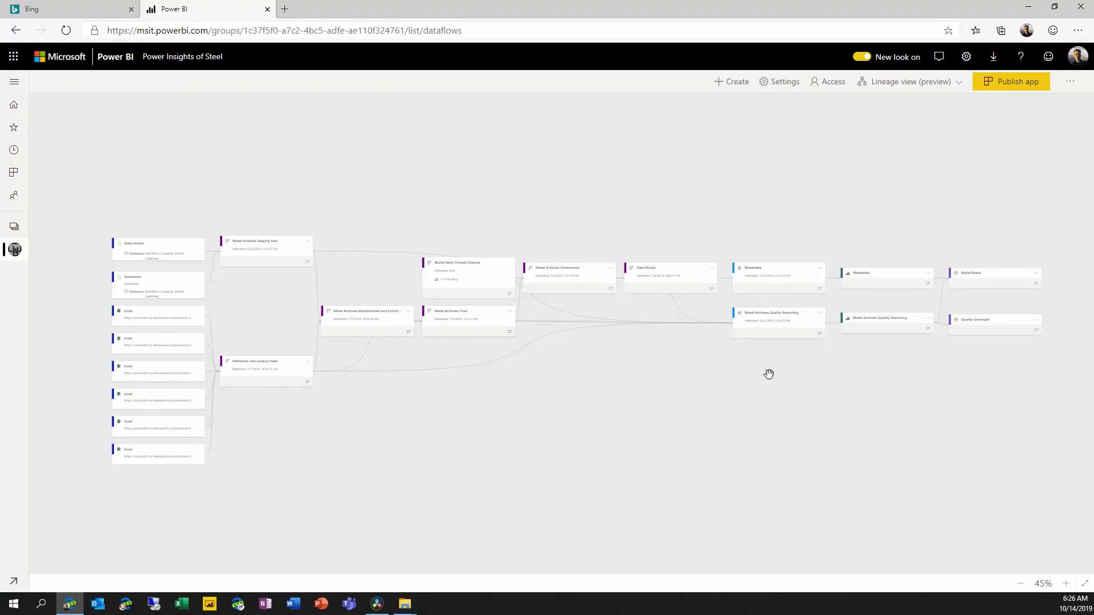
Highlight the Metal Archives Quality Reporting dataset's lineage, tracing it from Metal Archives Dimensions to both dashboards.
scroll(803, 389, "up", 5)
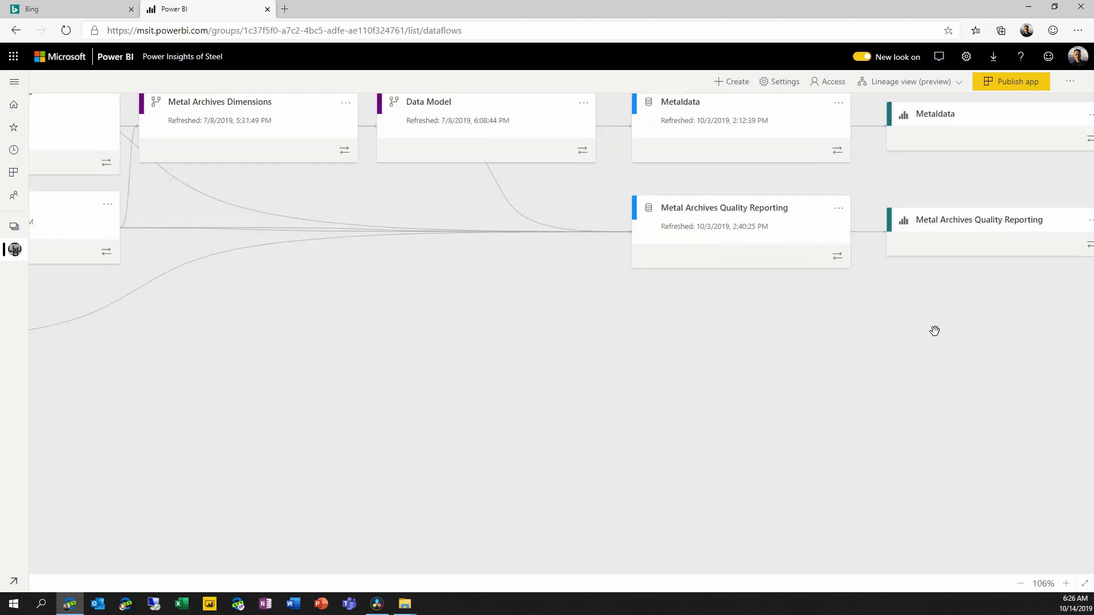
left_click_drag(935, 327, 716, 454)
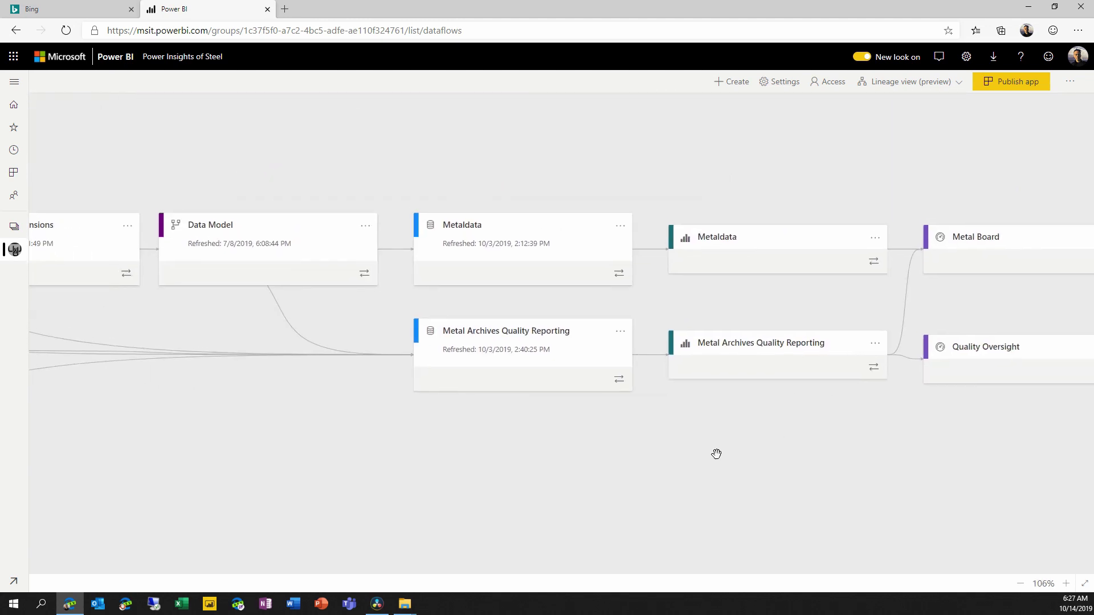
left_click(618, 387)
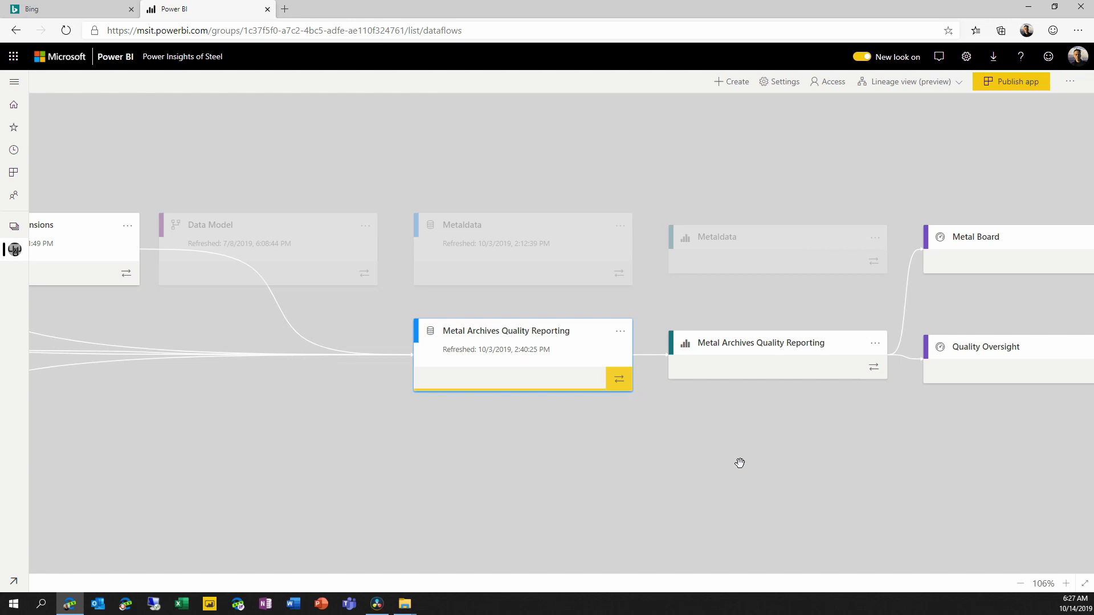
left_click_drag(807, 454, 718, 467)
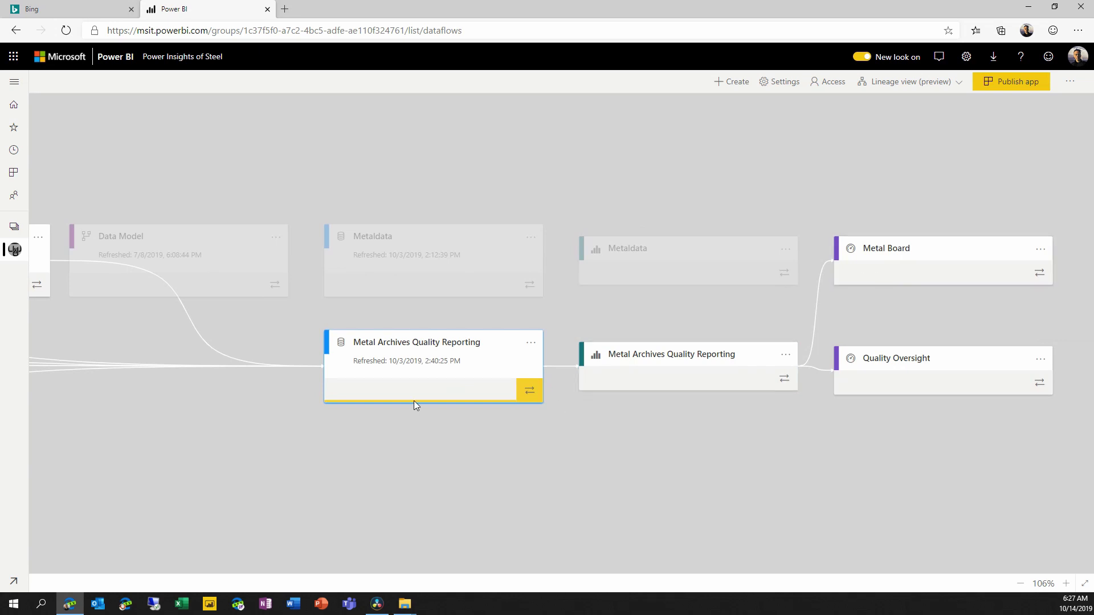
left_click_drag(234, 466, 650, 474)
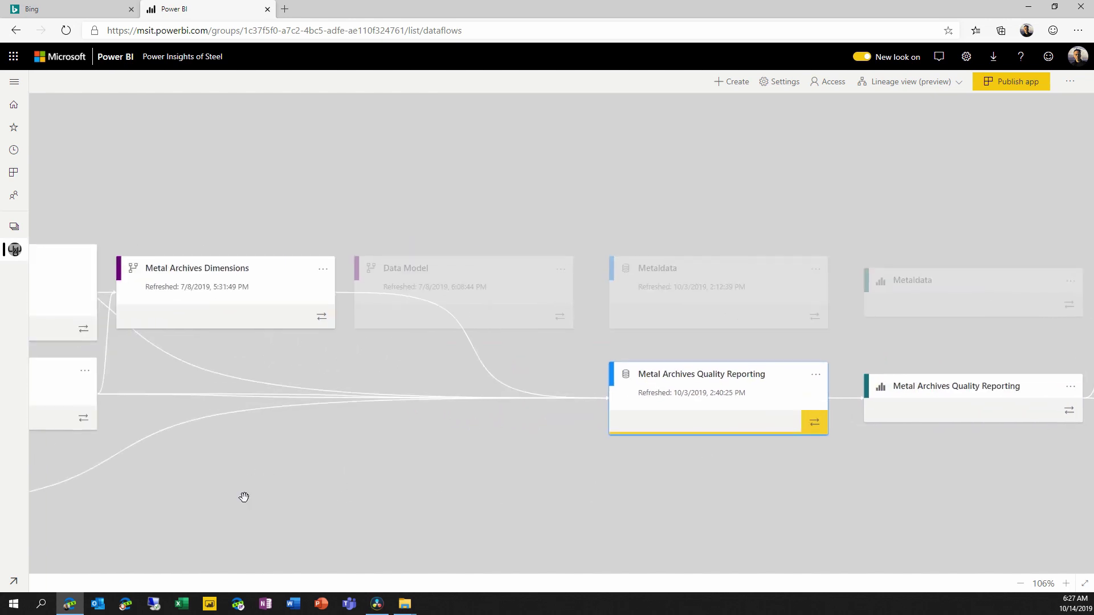
Trace the highlighted chain upstream, zoom to 77%, and clear the Quality Reporting lineage highlight.
left_click_drag(242, 498, 551, 503)
left_click_drag(319, 493, 644, 493)
left_click_drag(393, 491, 544, 493)
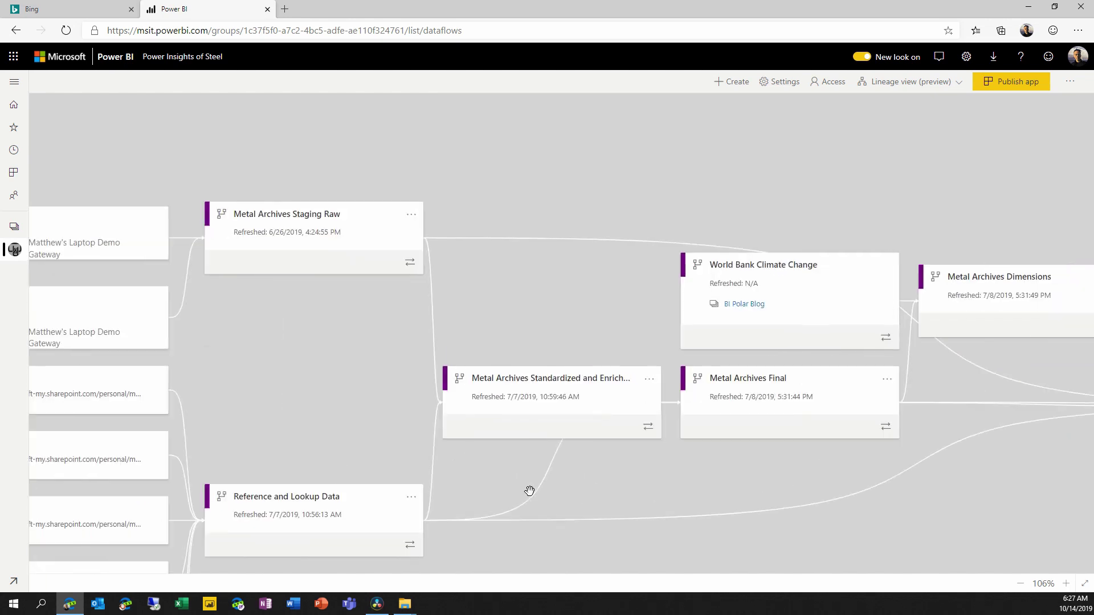
scroll(546, 498, "down", 3)
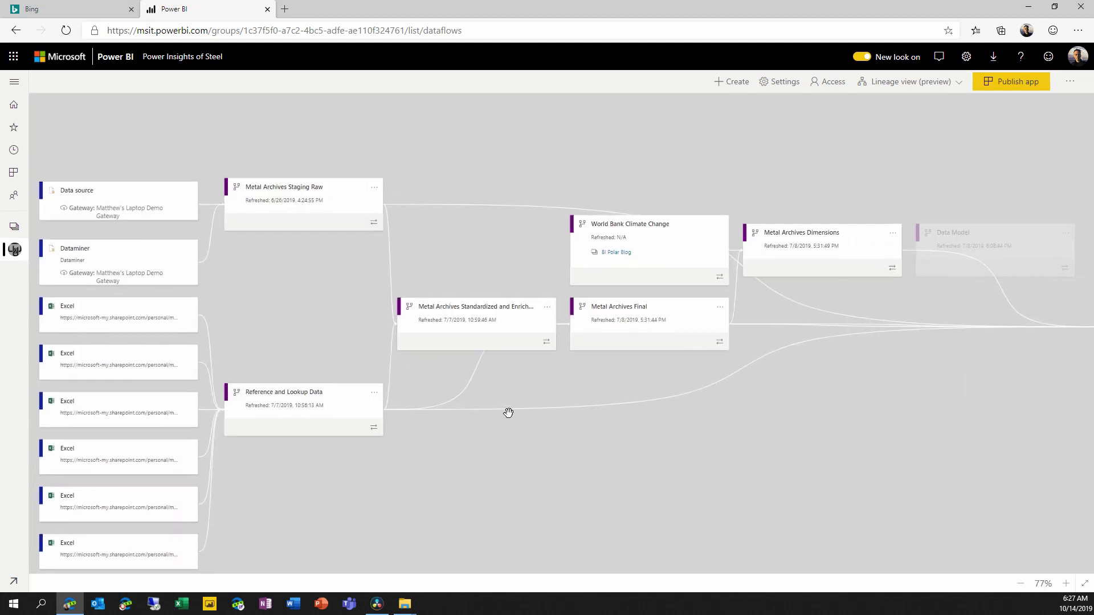
left_click_drag(771, 477, 568, 520)
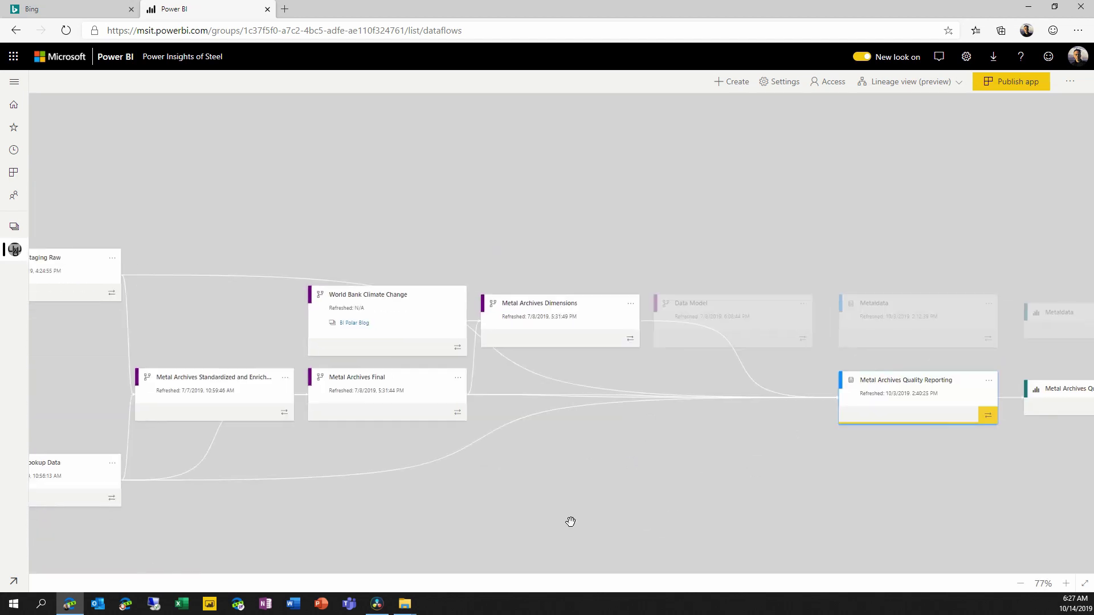
left_click_drag(845, 481, 697, 467)
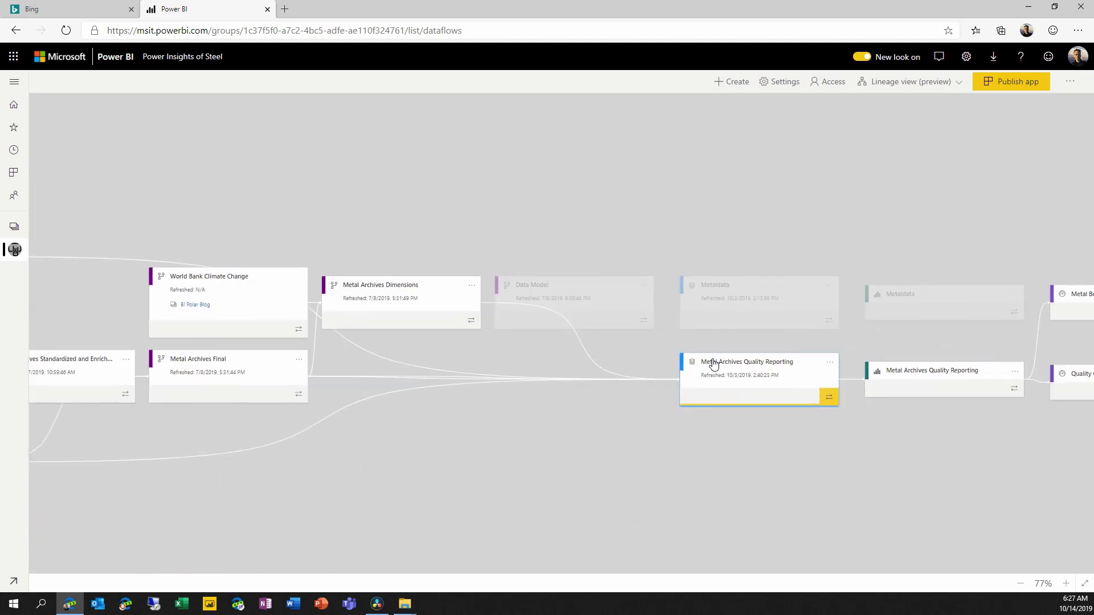
left_click(650, 376)
Highlight the Data Model dataflow's lineage feeding Metaldata, with its upstream dataflows in view.
left_click(644, 320)
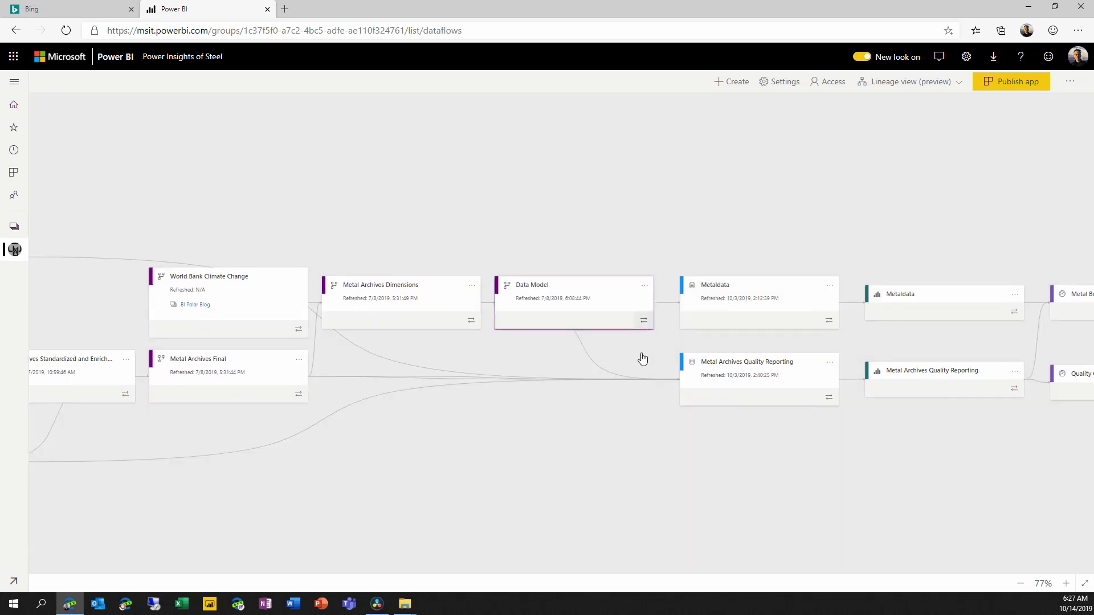
left_click_drag(907, 456, 829, 440)
left_click_drag(503, 469, 676, 461)
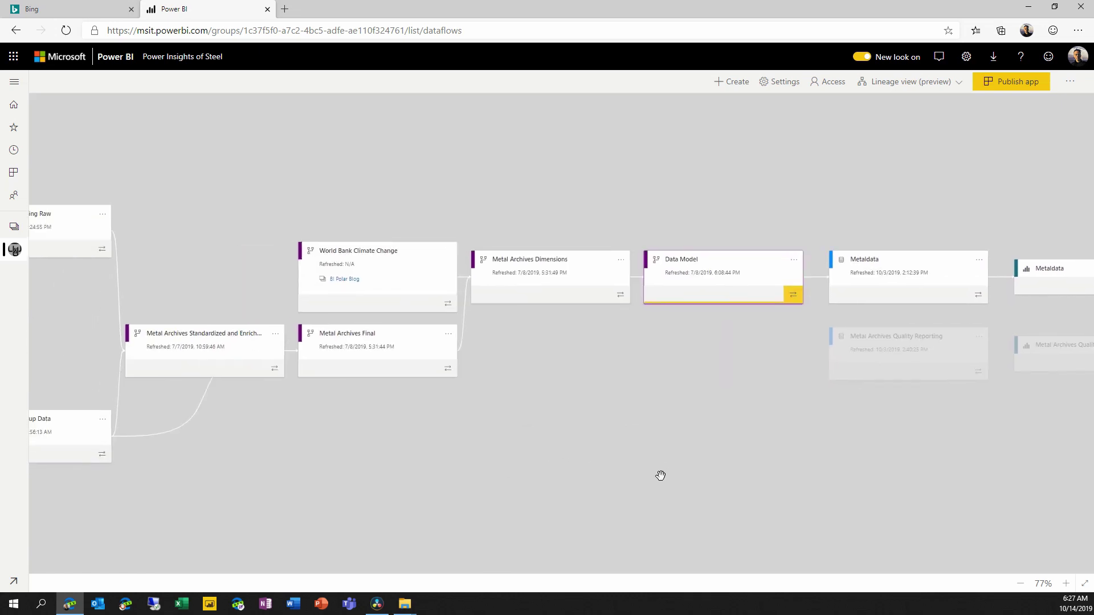